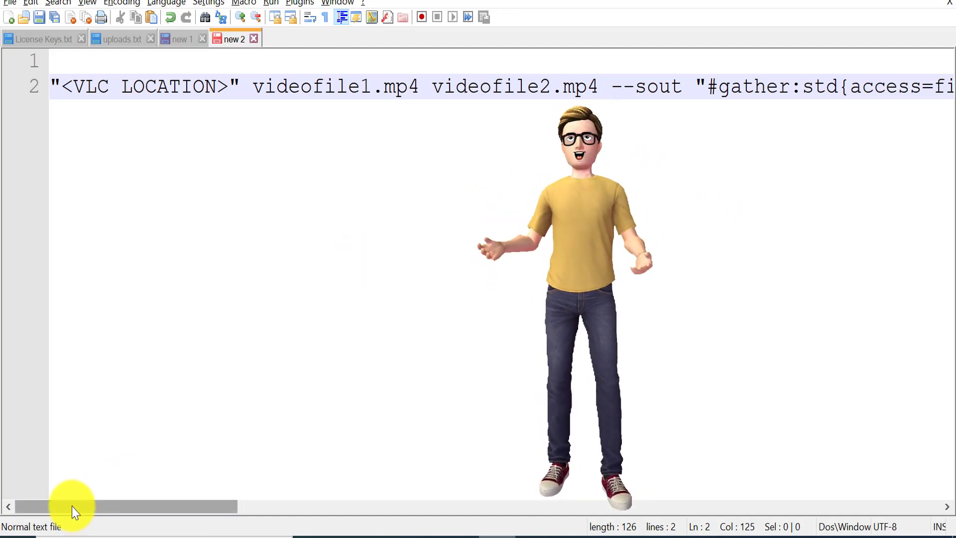
Highlight the <VLC LOCATION> placeholder, videofile1, videofile2, the dst option and all.ts in the command
{"action": "mouse_move", "coordinate": [74, 510]}
{"action": "left_mouse_down"}
{"action": "mouse_move", "coordinate": [114, 519]}
{"action": "mouse_move", "coordinate": [259, 515]}
{"action": "mouse_move", "coordinate": [63, 514]}
{"action": "left_mouse_up"}
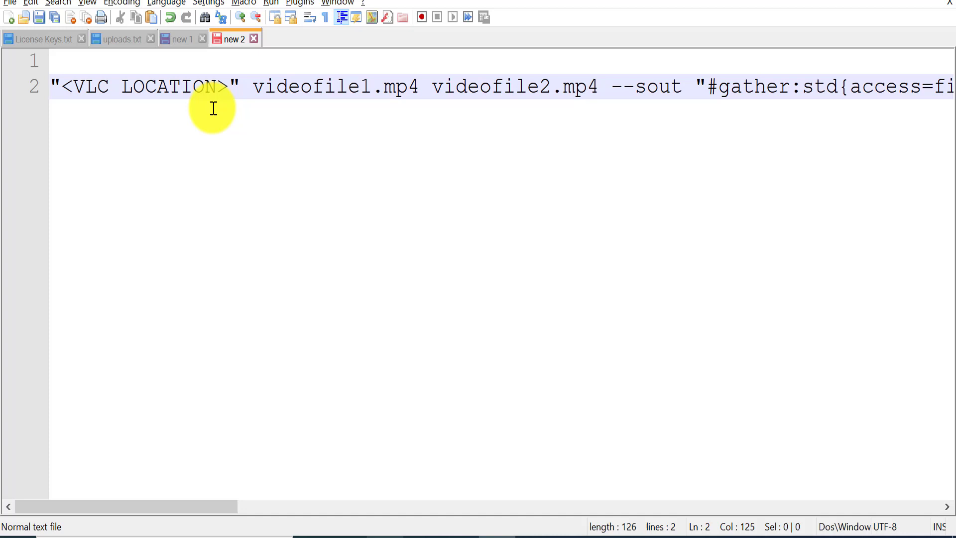
{"action": "left_click_drag", "start_coordinate": [64, 89], "coordinate": [229, 87]}
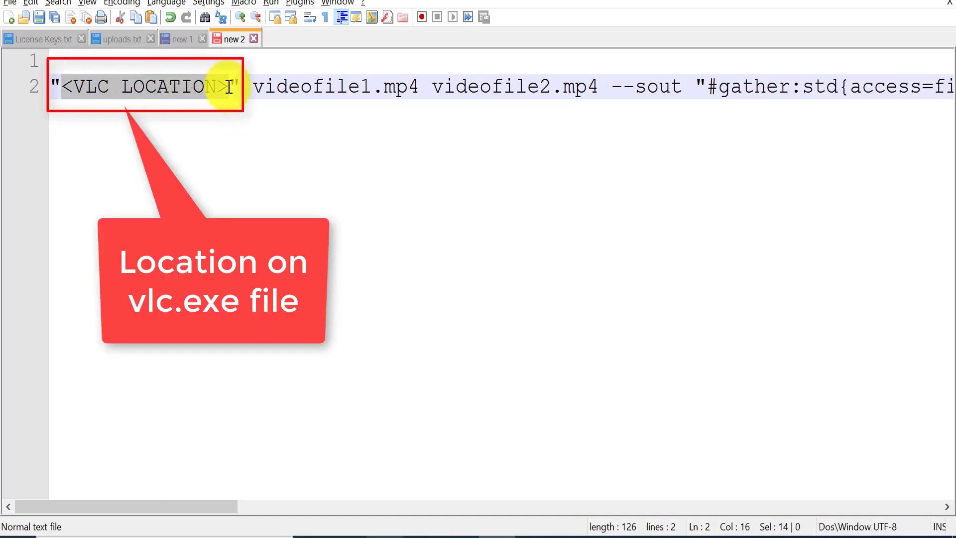
{"action": "left_click", "coordinate": [231, 92]}
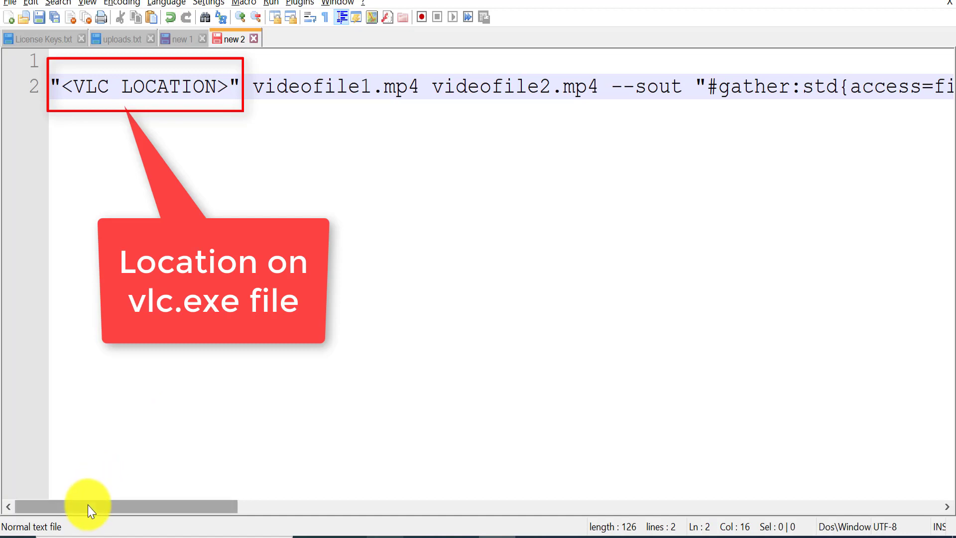
{"action": "left_click_drag", "start_coordinate": [90, 507], "coordinate": [120, 509]}
{"action": "double_click", "coordinate": [234, 89]}
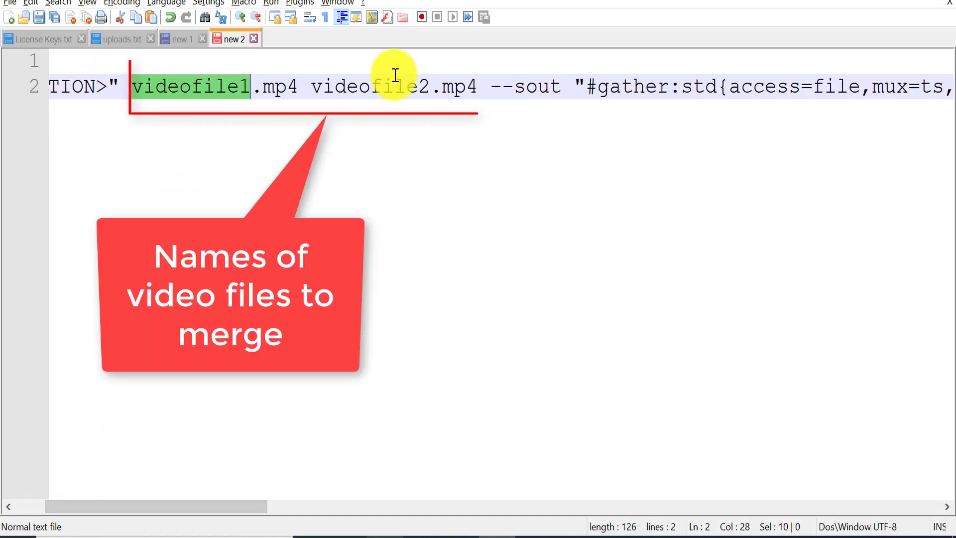
{"action": "double_click", "coordinate": [368, 89]}
{"action": "key", "text": "End"}
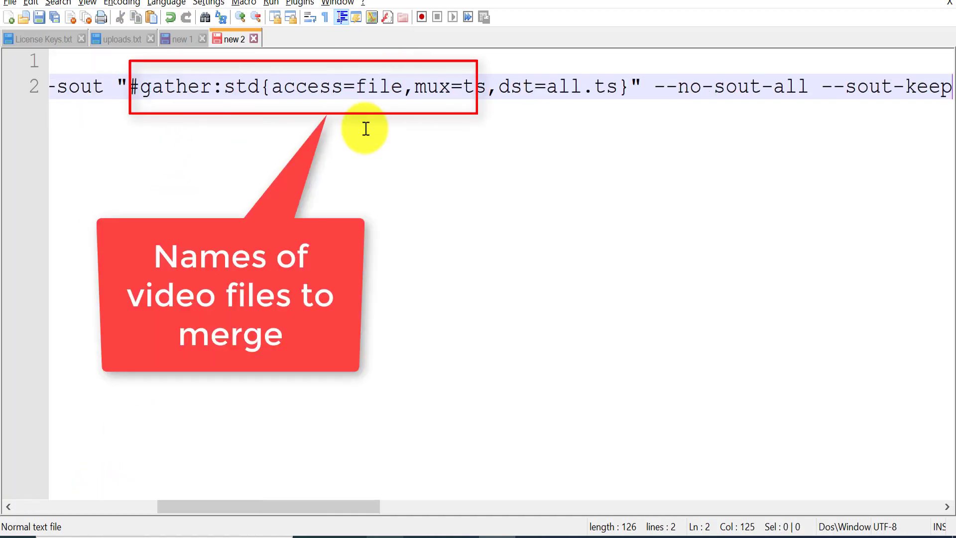
{"action": "left_click_drag", "start_coordinate": [192, 506], "coordinate": [245, 506]}
{"action": "double_click", "coordinate": [305, 88]}
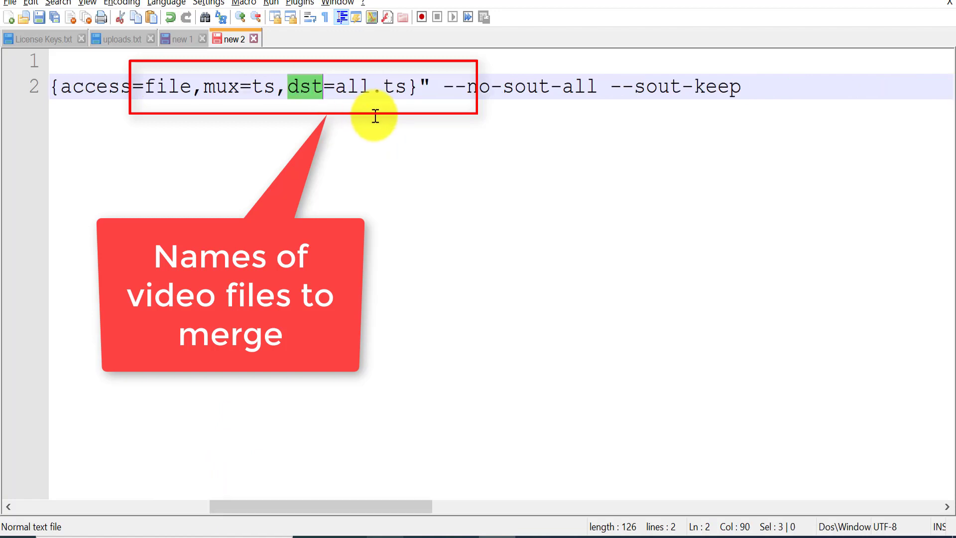
{"action": "key", "text": "End"}
{"action": "left_click_drag", "start_coordinate": [336, 88], "coordinate": [403, 88]}
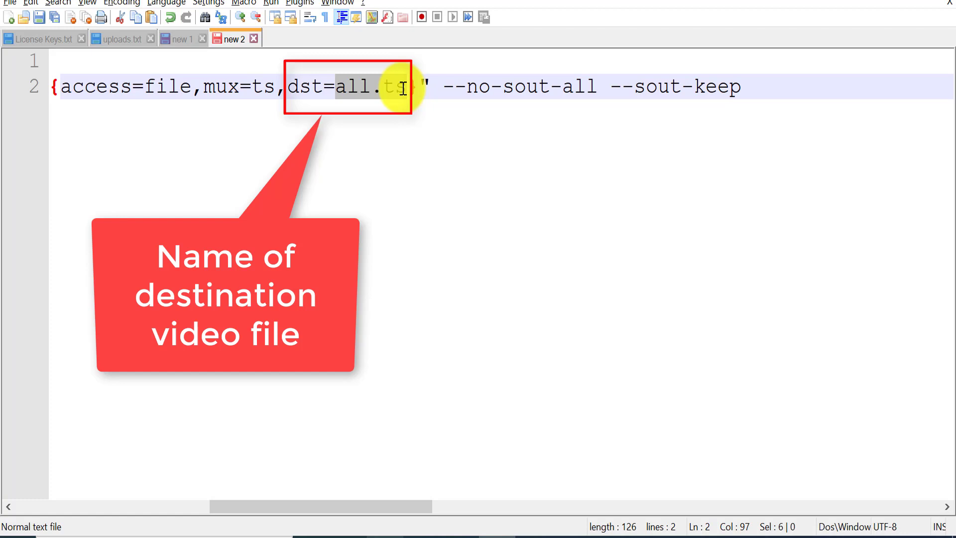
{"action": "left_click", "coordinate": [403, 89]}
Select the entire VLC merge command on line 2 and switch to the merge videos folder
{"action": "left_click_drag", "start_coordinate": [277, 509], "coordinate": [83, 505]}
{"action": "left_click", "coordinate": [54, 85]}
{"action": "key", "text": "shift+End"}
{"action": "key", "text": "ctrl+c"}
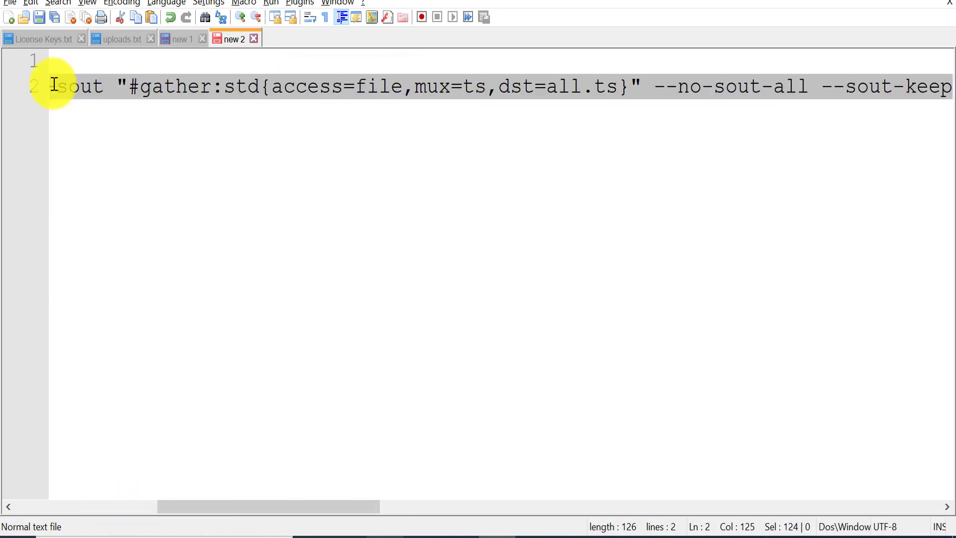
{"action": "key", "text": "alt+Tab"}
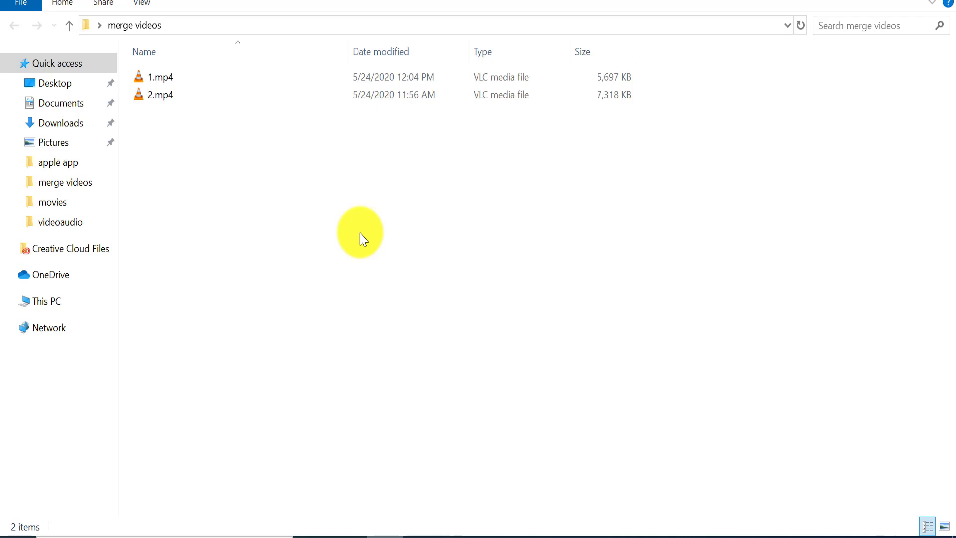
Show 1.mp4 and 2.mp4 as large icons and launch cmd from the folder's address bar
{"action": "key", "text": "ctrl+shift+2"}
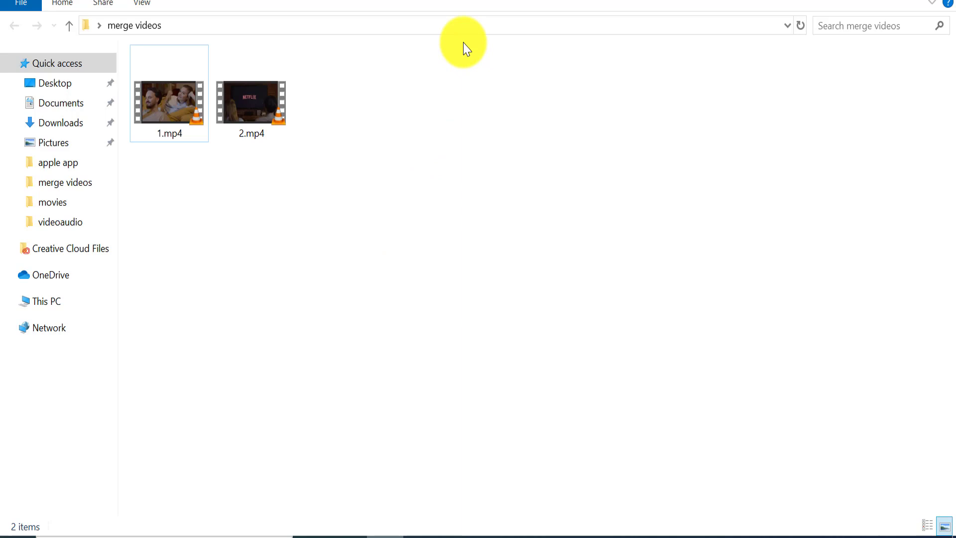
{"action": "left_click", "coordinate": [446, 28]}
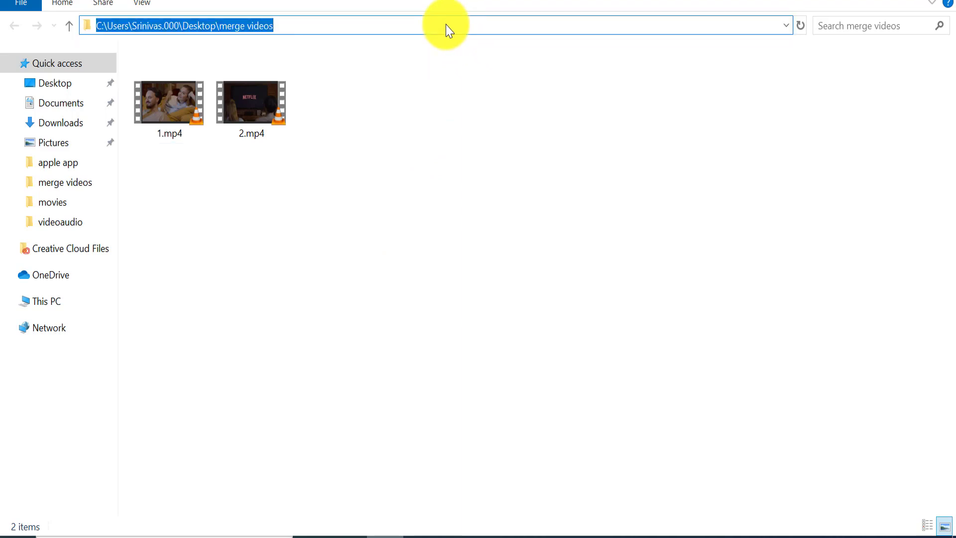
{"action": "type", "text": "cmd"}
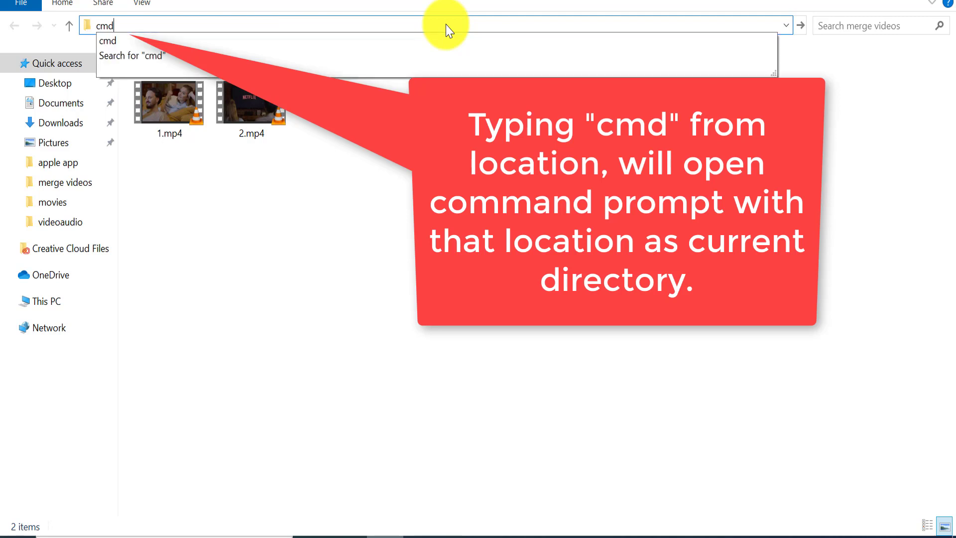
{"action": "key", "text": "Return"}
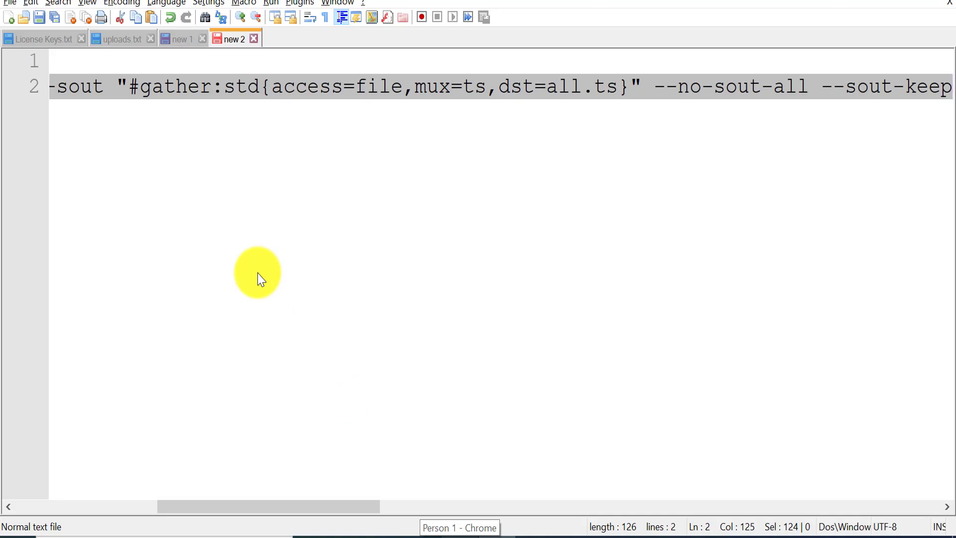
Paste the VLC merge command at the merge videos prompt, then search Windows for vlc
{"action": "key", "text": "alt+Tab"}
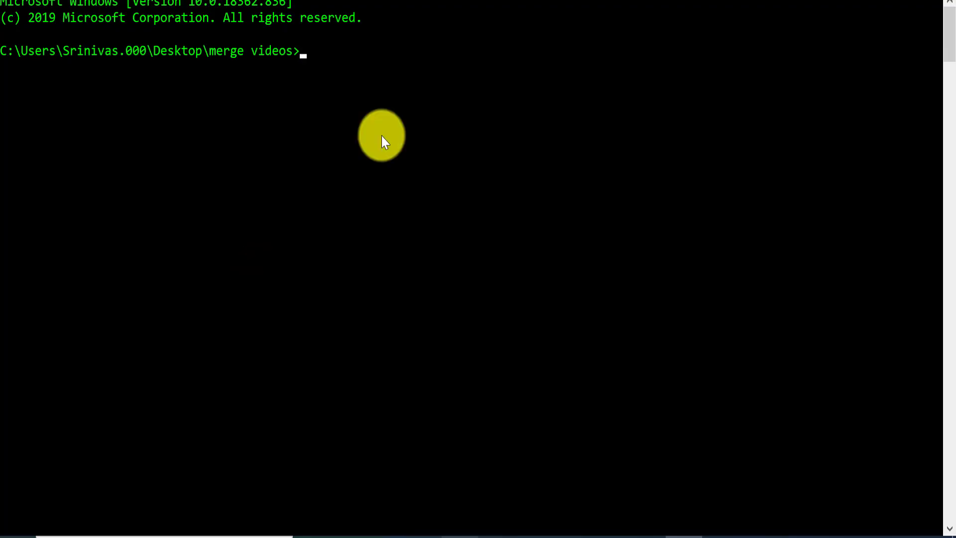
{"action": "right_click", "coordinate": [382, 135]}
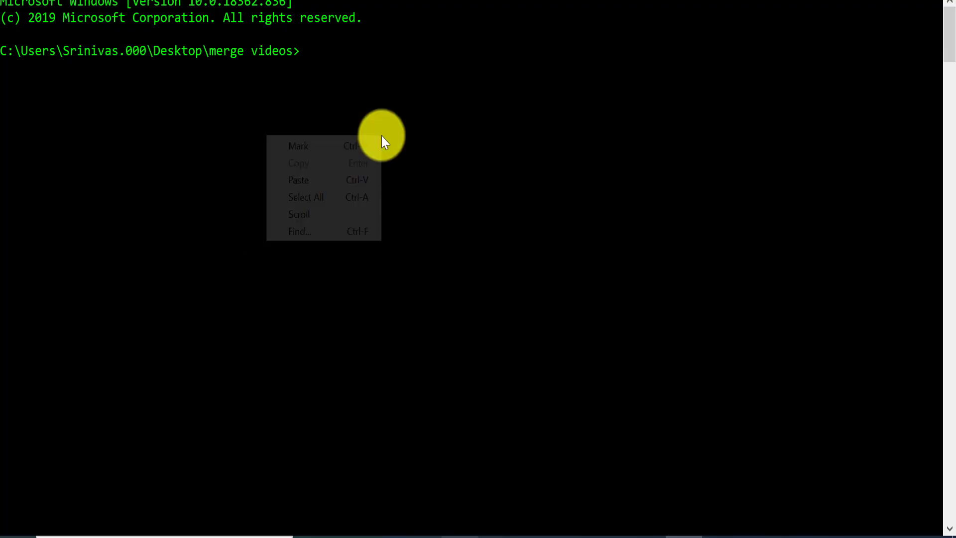
{"action": "left_click", "coordinate": [294, 182]}
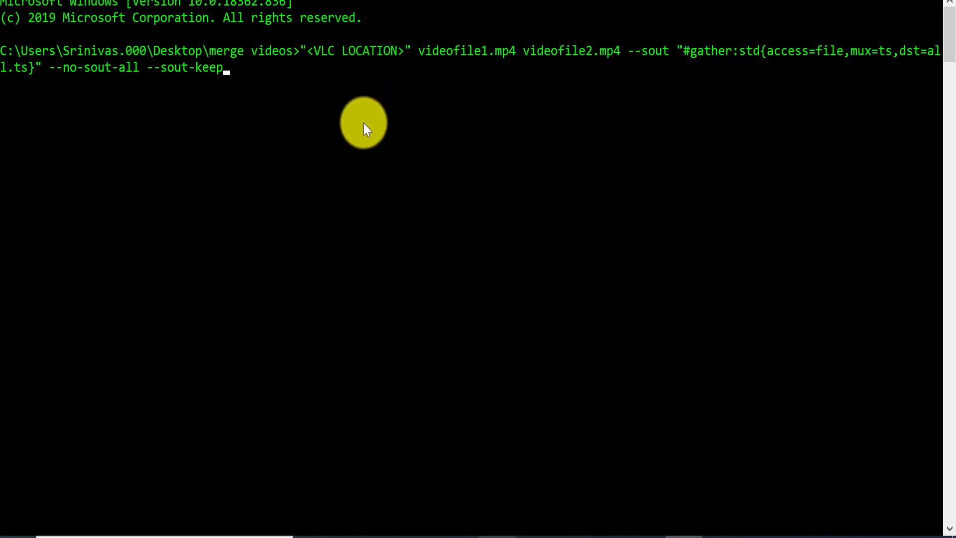
{"action": "key", "text": "super"}
{"action": "type", "text": "vlc"}
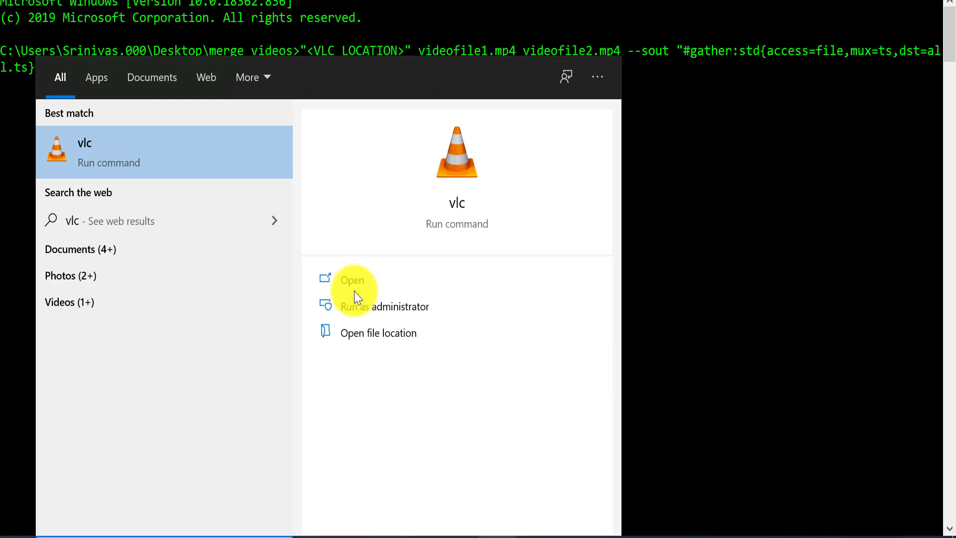
Open vlc.exe's file location and copy its folder path C:\Program Files\VideoLAN\VLC
{"action": "right_click", "coordinate": [133, 153]}
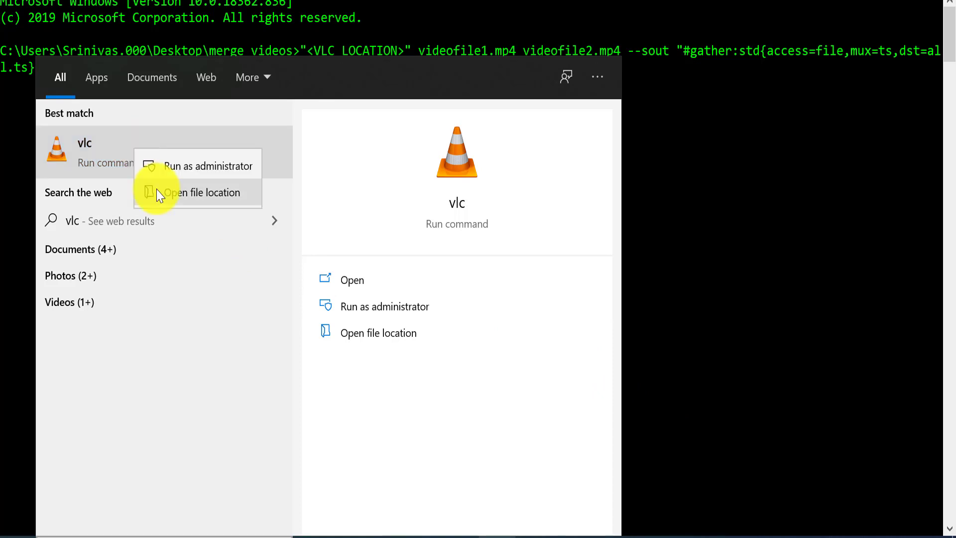
{"action": "left_click", "coordinate": [171, 200]}
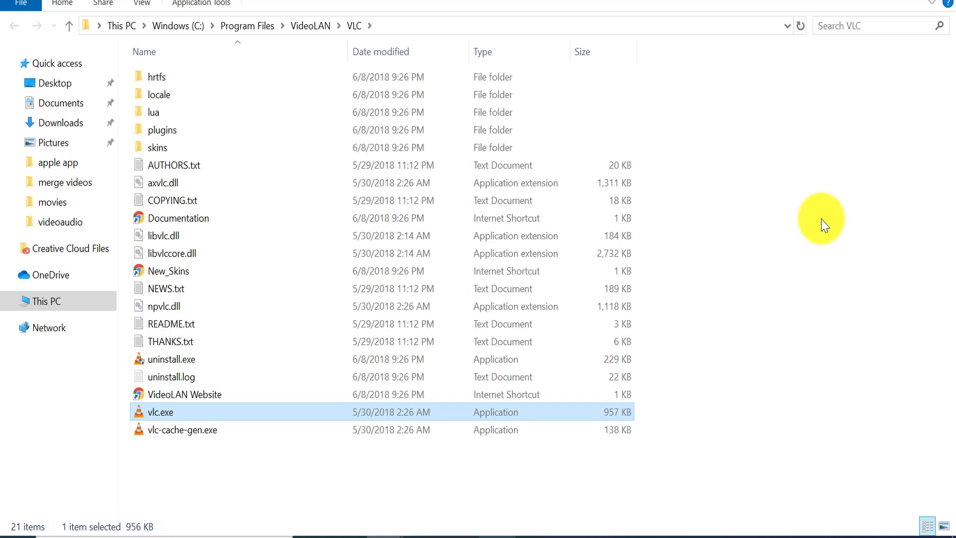
{"action": "left_click", "coordinate": [523, 28]}
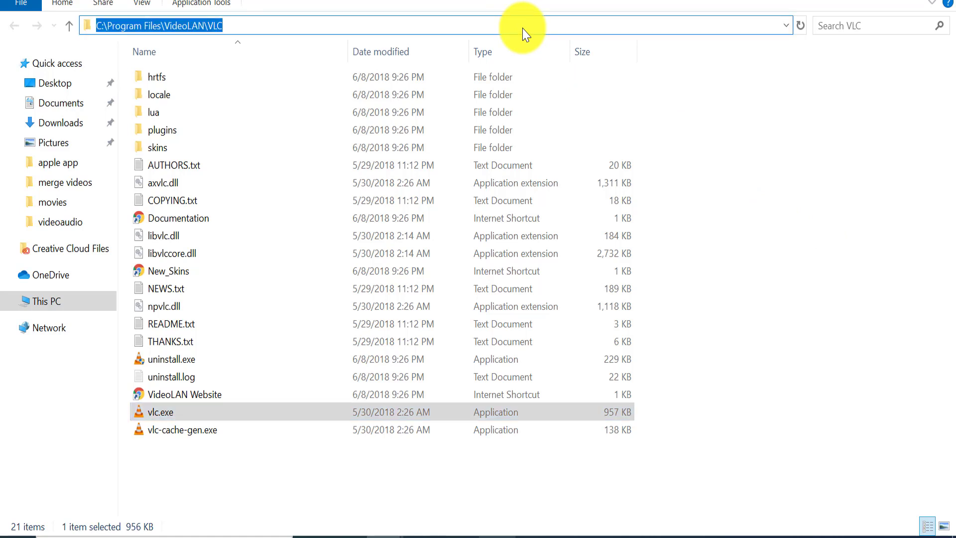
{"action": "right_click", "coordinate": [523, 26]}
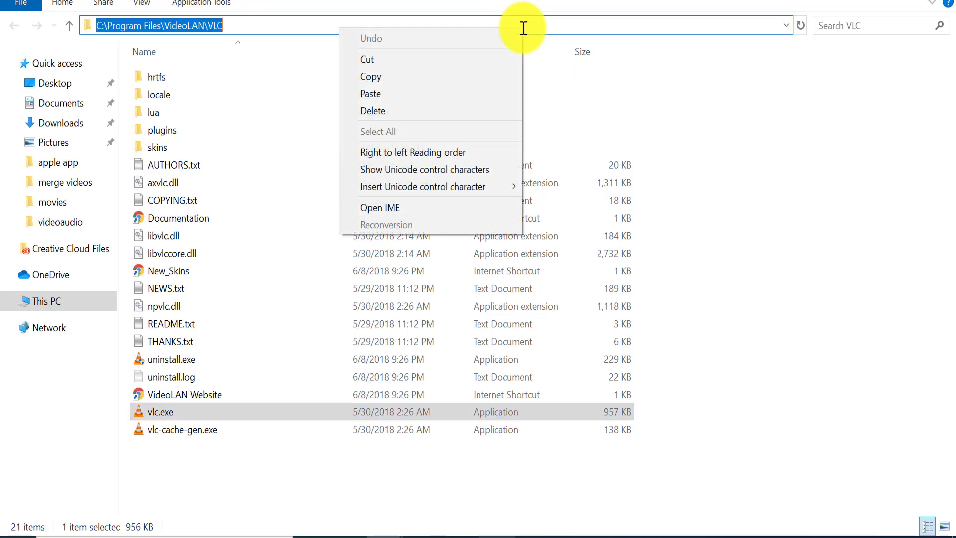
{"action": "left_click", "coordinate": [396, 82]}
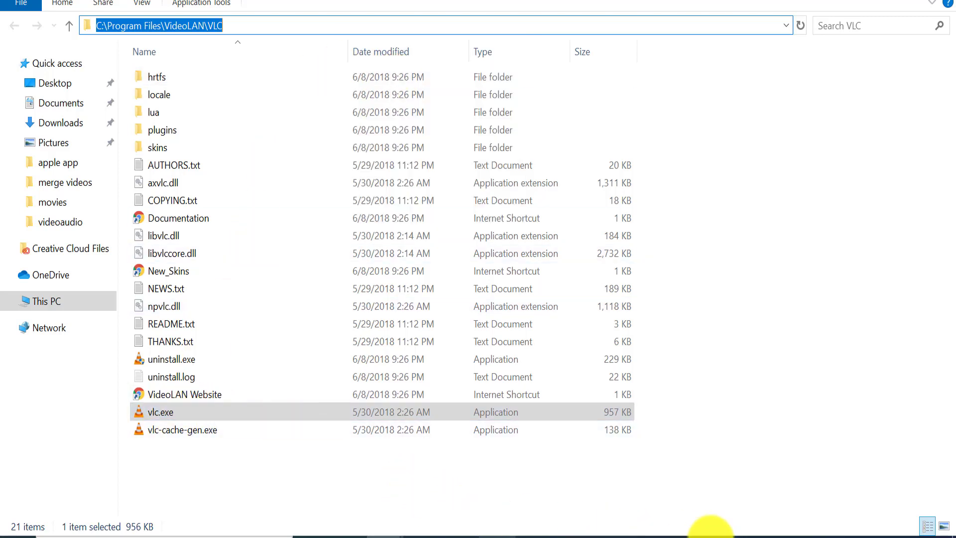
{"action": "left_click", "coordinate": [678, 536]}
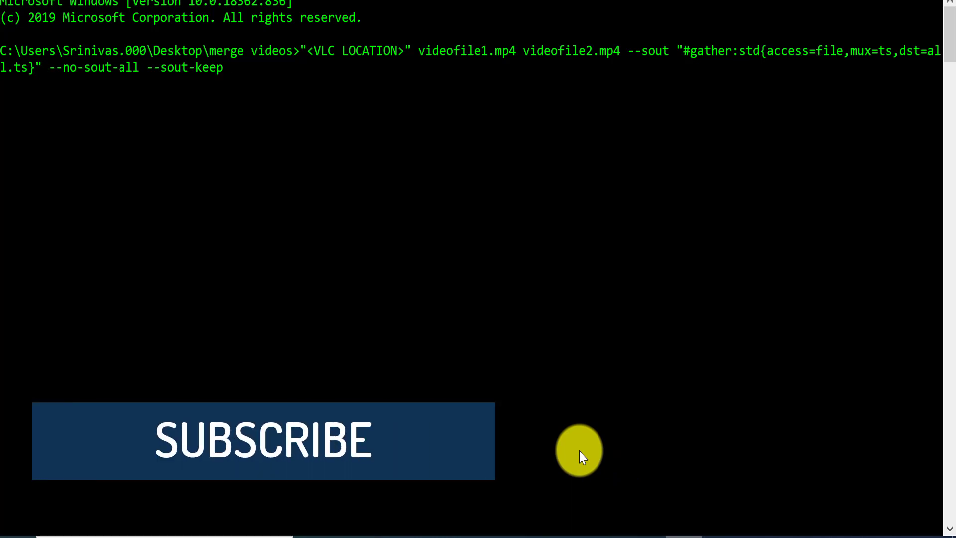
Replace <VLC LOCATION> with "C:\Program Files\VideoLAN\VLC\vlc.exe" in the merge command
{"action": "key", "text": "Left"}
{"action": "key", "text": "Left"}
{"action": "key", "text": "Left"}
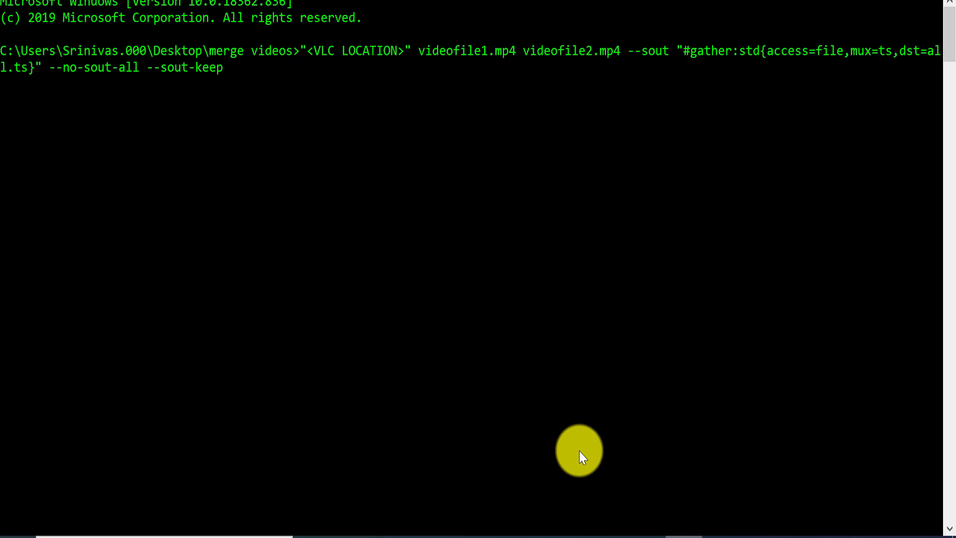
{"action": "key", "text": "BackSpace"}
{"action": "key", "text": "BackSpace"}
{"action": "key", "text": "BackSpace"}
{"action": "key", "text": "BackSpace"}
{"action": "key", "text": "BackSpace"}
{"action": "key", "text": "BackSpace"}
{"action": "key", "text": "BackSpace"}
{"action": "key", "text": "BackSpace"}
{"action": "key", "text": "BackSpace"}
{"action": "key", "text": "BackSpace"}
{"action": "key", "text": "BackSpace"}
{"action": "key", "text": "BackSpace"}
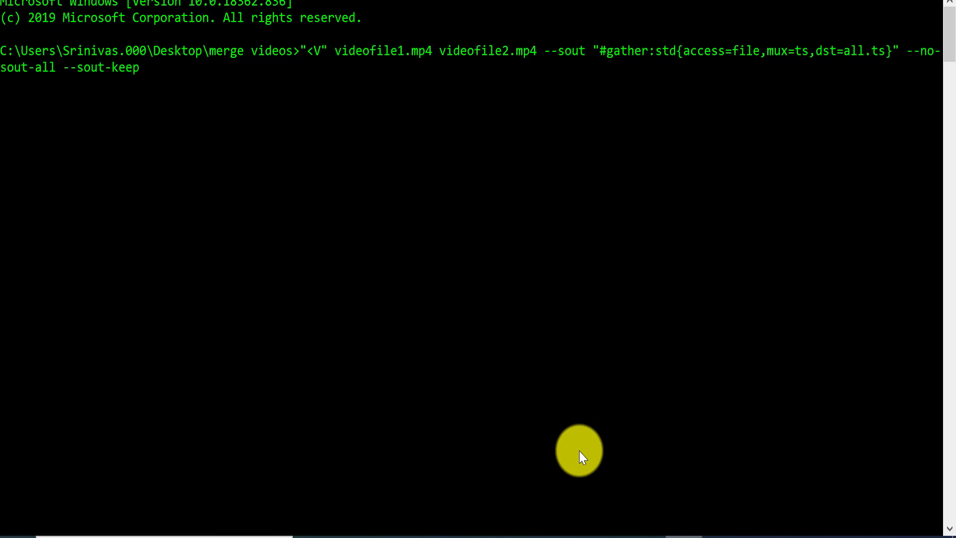
{"action": "key", "text": "BackSpace"}
{"action": "key", "text": "BackSpace"}
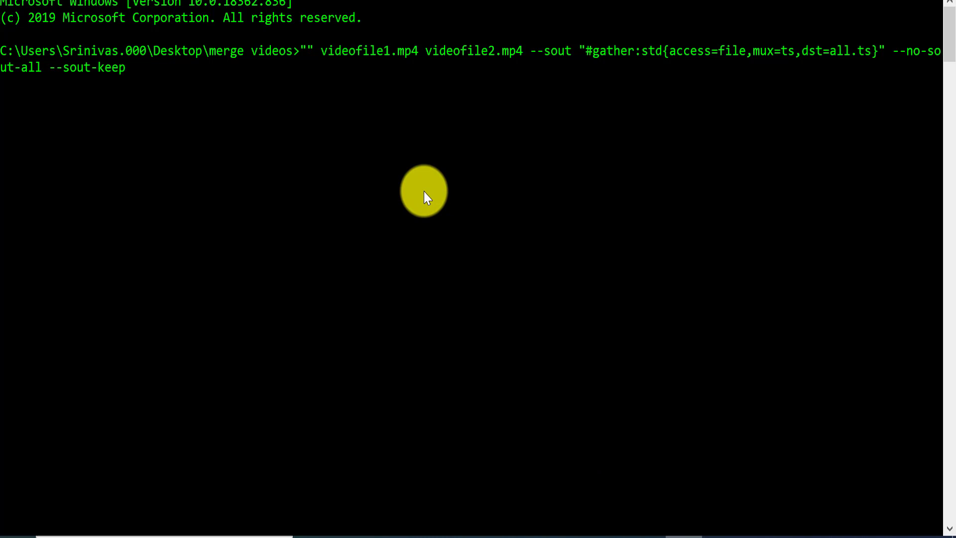
{"action": "right_click", "coordinate": [318, 61]}
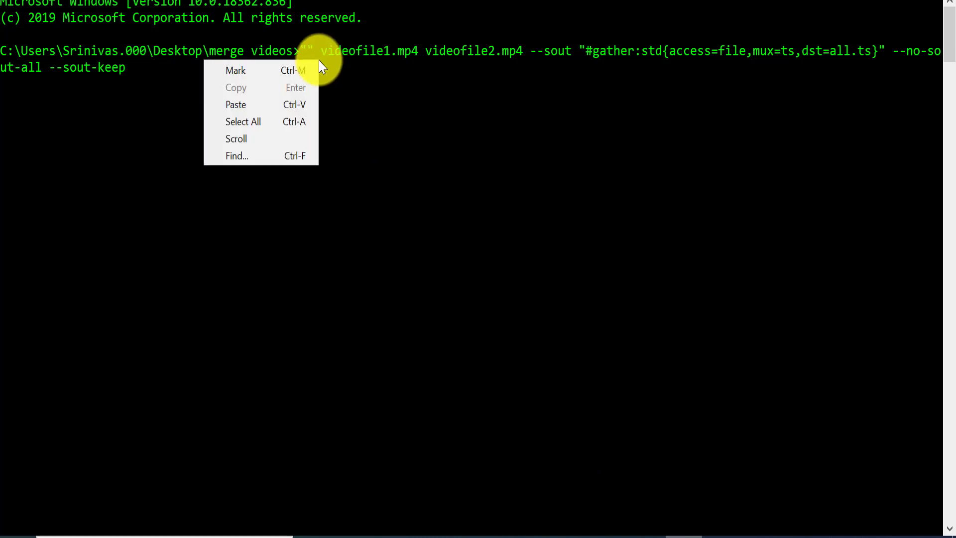
{"action": "left_click", "coordinate": [263, 109]}
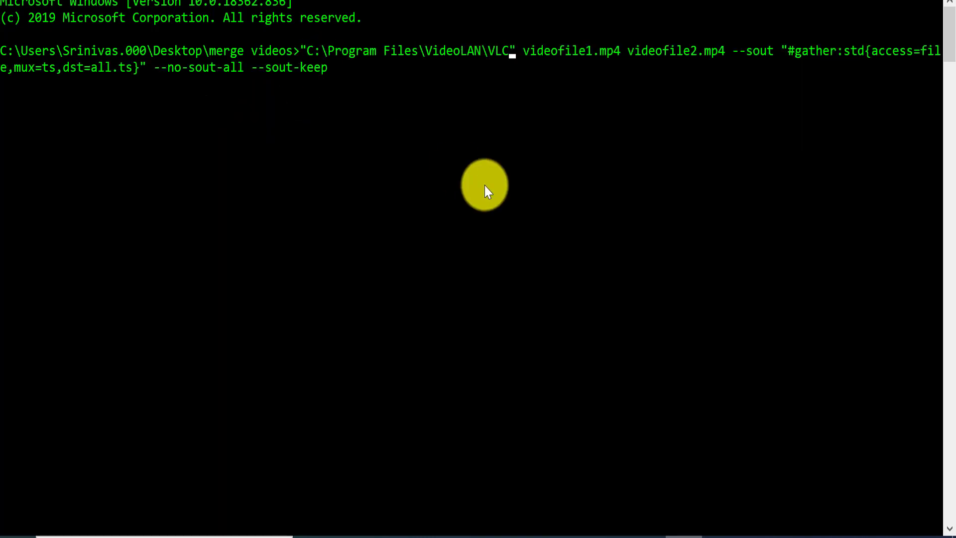
{"action": "type", "text": "\\vl"}
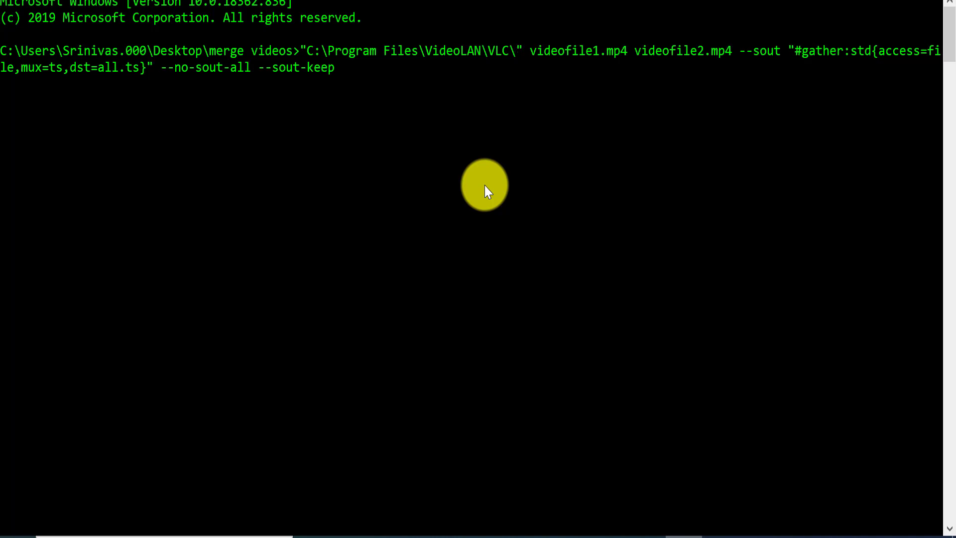
{"action": "type", "text": "c.exe"}
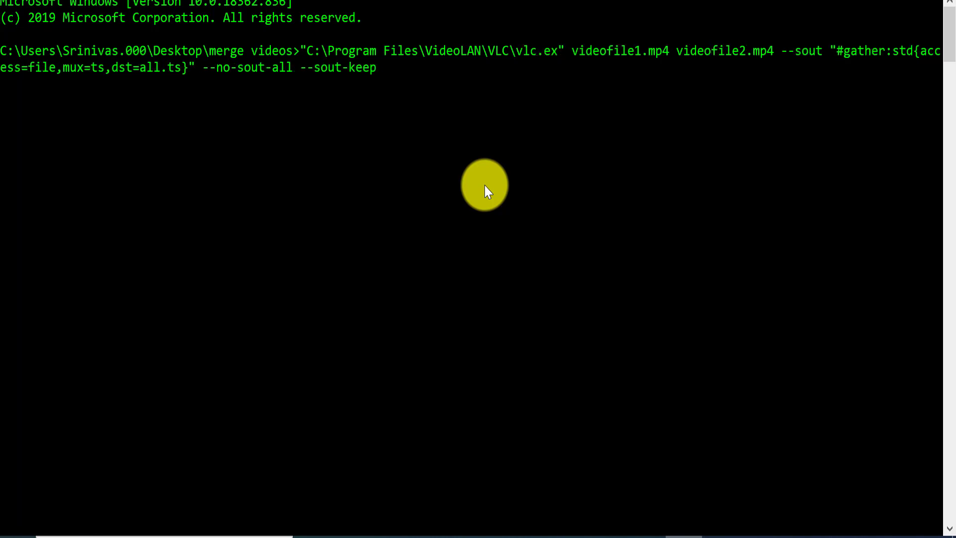
{"action": "key", "text": "Right"}
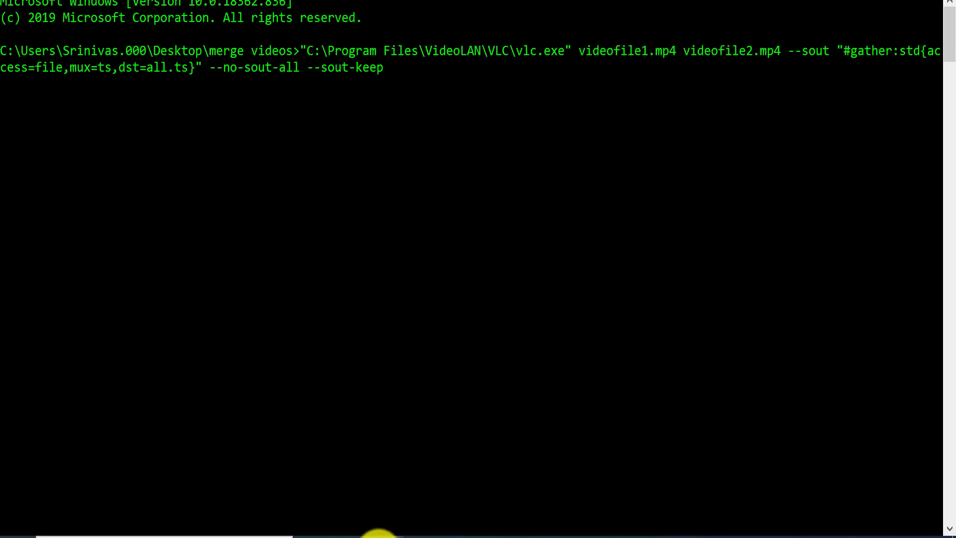
Check the video names in the merge videos folder and change the first input to 1.mp4
{"action": "mouse_move", "coordinate": [379, 535]}
{"action": "left_click", "coordinate": [310, 495]}
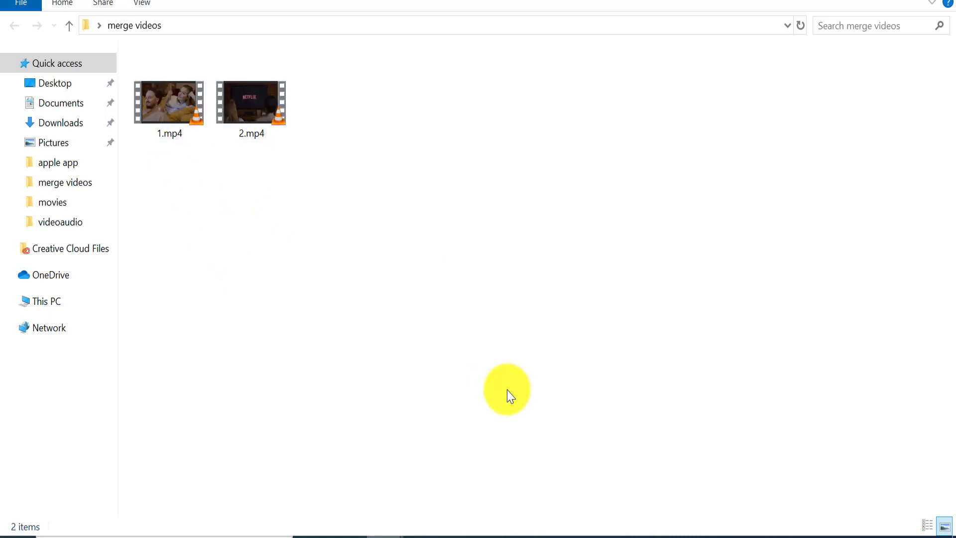
{"action": "left_click", "coordinate": [669, 534]}
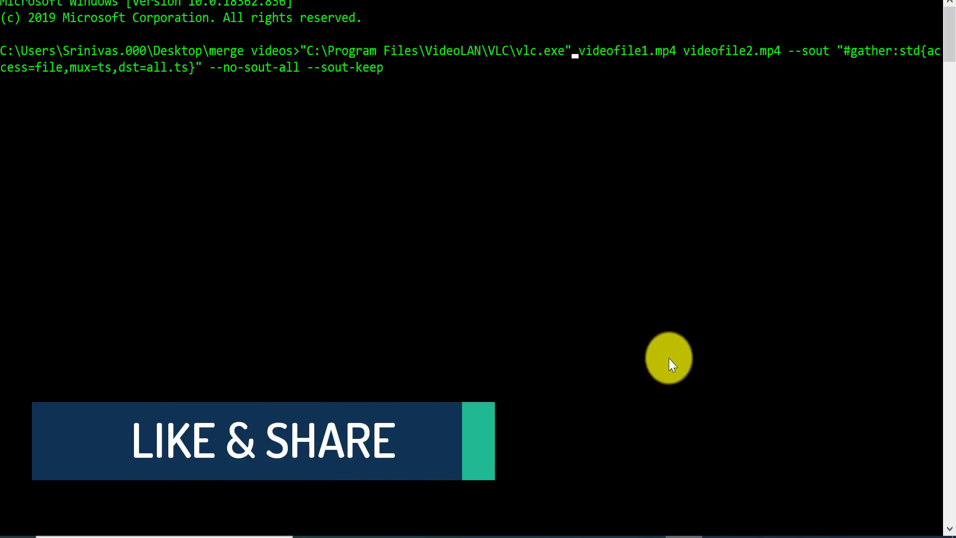
{"action": "key", "text": "Delete"}
{"action": "key", "text": "Delete"}
{"action": "key", "text": "Delete"}
{"action": "key", "text": "Delete"}
{"action": "key", "text": "Delete"}
{"action": "key", "text": "Delete"}
{"action": "key", "text": "Delete"}
{"action": "key", "text": "Delete"}
{"action": "key", "text": "Delete"}
{"action": "key", "text": "Delete"}
{"action": "type", "text": "1"}
{"action": "key", "text": "Right"}
{"action": "key", "text": "Right"}
{"action": "key", "text": "Right"}
{"action": "key", "text": "Right"}
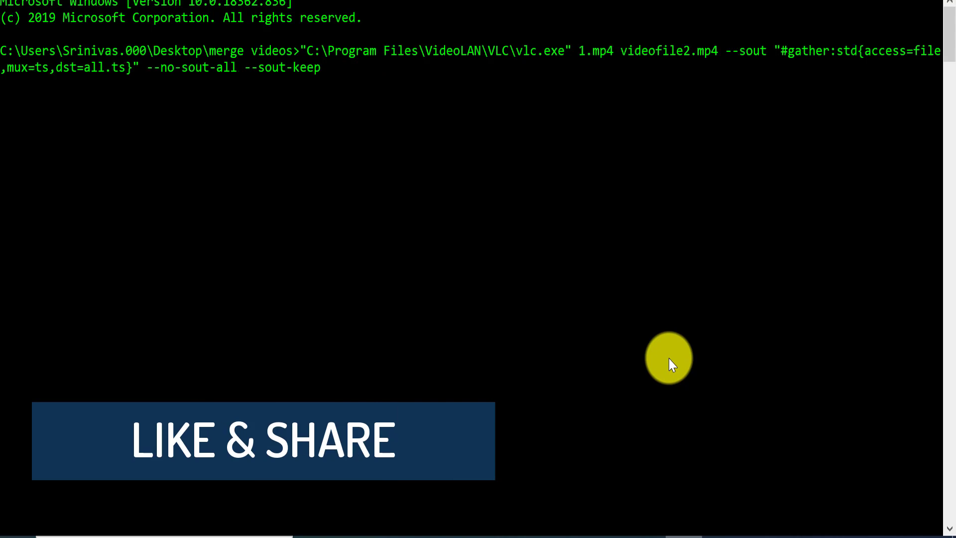
Change the second input to 2.mp4 and the output destination to merge.mp4
{"action": "key", "text": "Delete"}
{"action": "key", "text": "Delete"}
{"action": "key", "text": "Delete"}
{"action": "key", "text": "Delete"}
{"action": "key", "text": "Delete"}
{"action": "key", "text": "Delete"}
{"action": "key", "text": "Delete"}
{"action": "key", "text": "Delete"}
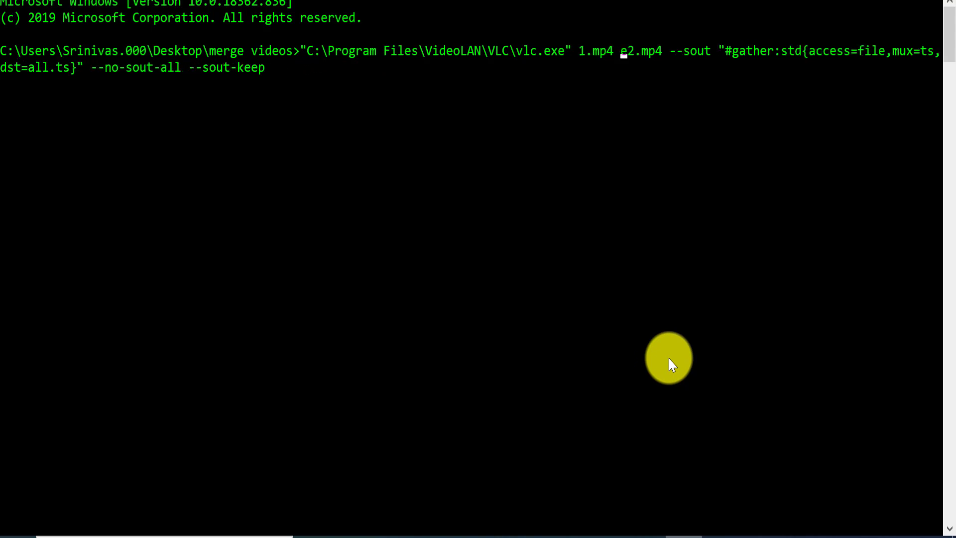
{"action": "key", "text": "Delete"}
{"action": "key", "text": "Delete"}
{"action": "type", "text": "2"}
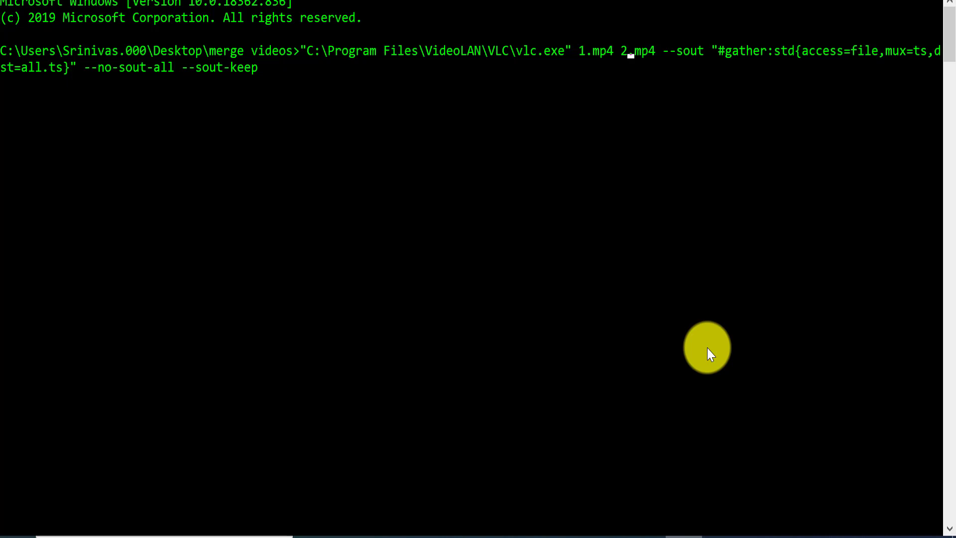
{"action": "key", "text": "Right"}
{"action": "key", "text": "Right"}
{"action": "key", "text": "Right"}
{"action": "key", "text": "Right"}
{"action": "key", "text": "Right"}
{"action": "key", "text": "Right"}
{"action": "key", "text": "Right"}
{"action": "key", "text": "Right"}
{"action": "key", "text": "Right"}
{"action": "key", "text": "Right"}
{"action": "key", "text": "Right"}
{"action": "key", "text": "Right"}
{"action": "key", "text": "Right"}
{"action": "key", "text": "Right"}
{"action": "key", "text": "Right"}
{"action": "key", "text": "Right"}
{"action": "key", "text": "Right"}
{"action": "key", "text": "Right"}
{"action": "key", "text": "Right"}
{"action": "key", "text": "Right"}
{"action": "key", "text": "Right"}
{"action": "key", "text": "Right"}
{"action": "key", "text": "Right"}
{"action": "key", "text": "Right"}
{"action": "key", "text": "Right"}
{"action": "key", "text": "Right"}
{"action": "key", "text": "Right"}
{"action": "key", "text": "Right"}
{"action": "key", "text": "Right"}
{"action": "key", "text": "Right"}
{"action": "key", "text": "Right"}
{"action": "key", "text": "Right"}
{"action": "key", "text": "Right"}
{"action": "key", "text": "Right"}
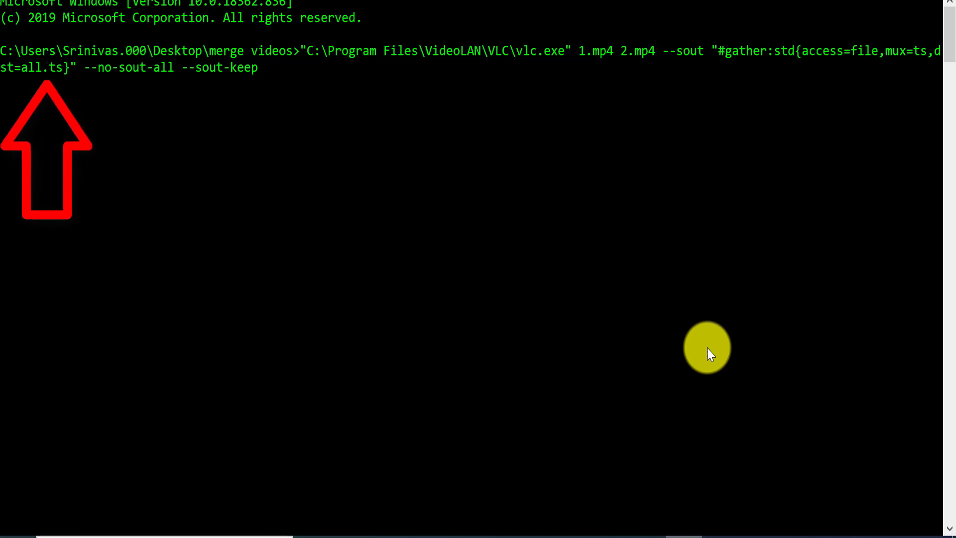
{"action": "key", "text": "Delete"}
{"action": "key", "text": "Delete"}
{"action": "key", "text": "Delete"}
{"action": "key", "text": "Delete"}
{"action": "key", "text": "Delete"}
{"action": "key", "text": "Delete"}
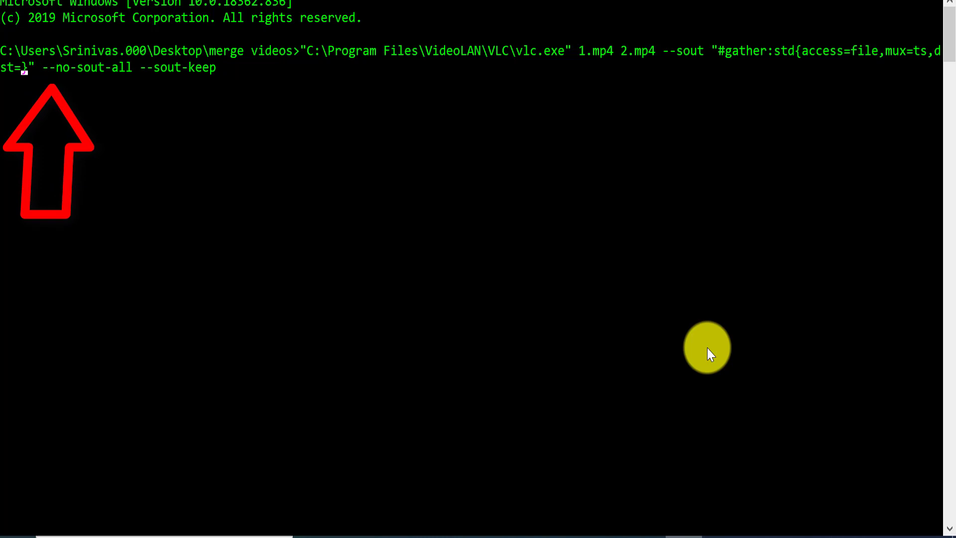
{"action": "type", "text": "merge.m"}
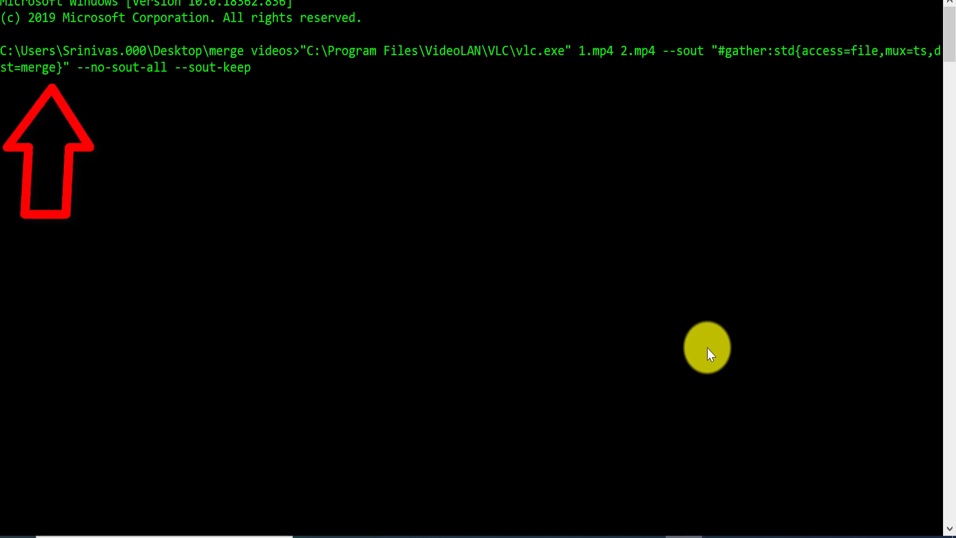
{"action": "type", "text": "p4"}
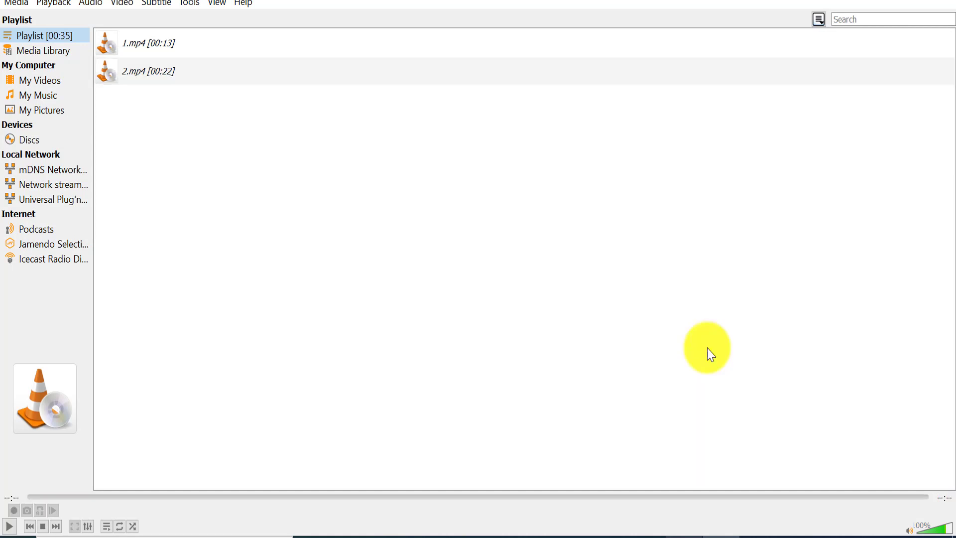
Bring up the merge videos folder to confirm merge.mp4 now sits beside 1.mp4 and 2.mp4
{"action": "left_click", "coordinate": [382, 534]}
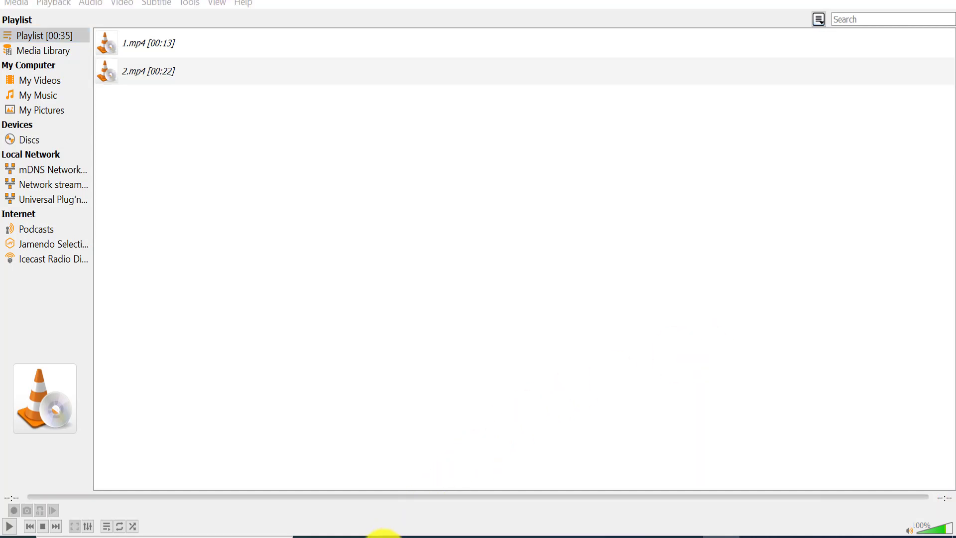
{"action": "left_click", "coordinate": [315, 483]}
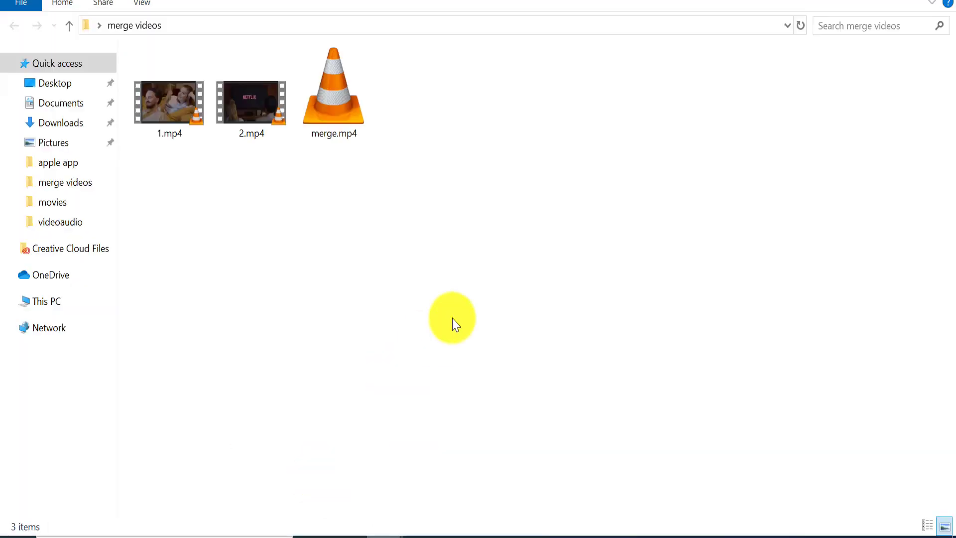